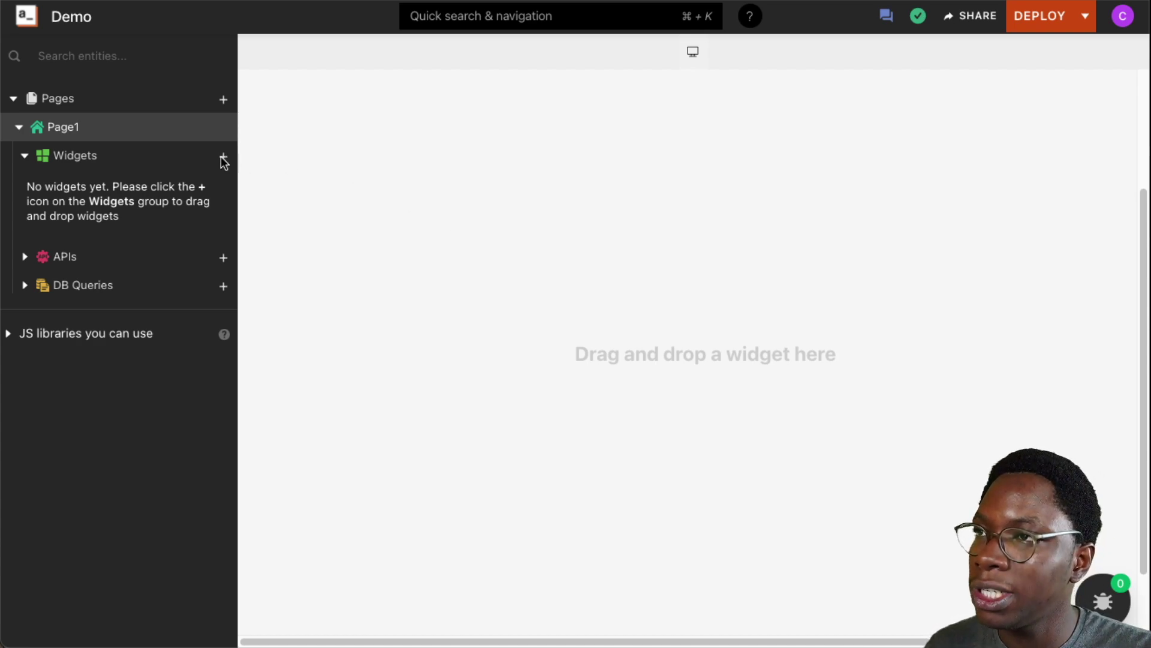
Drag a Tabs widget with Tab 1 and Tab 2 onto the canvas and rename Tabs1 to my_tab.
{"action": "left_click", "coordinate": [223, 157]}
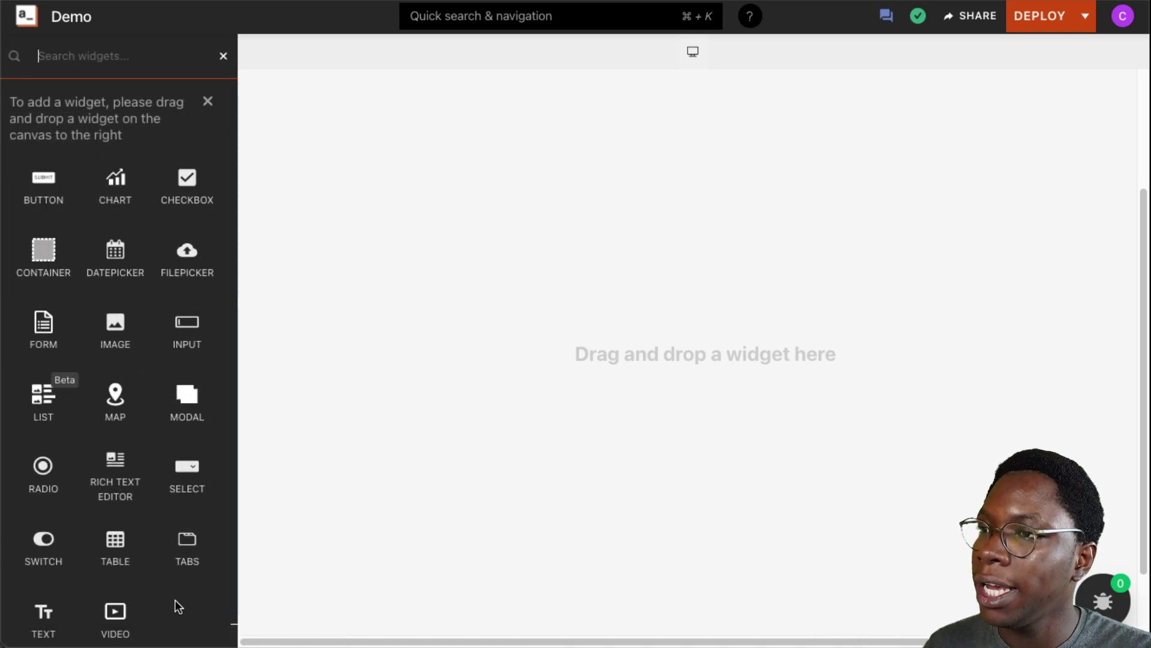
{"action": "left_click_drag", "start_coordinate": [185, 544], "coordinate": [326, 211]}
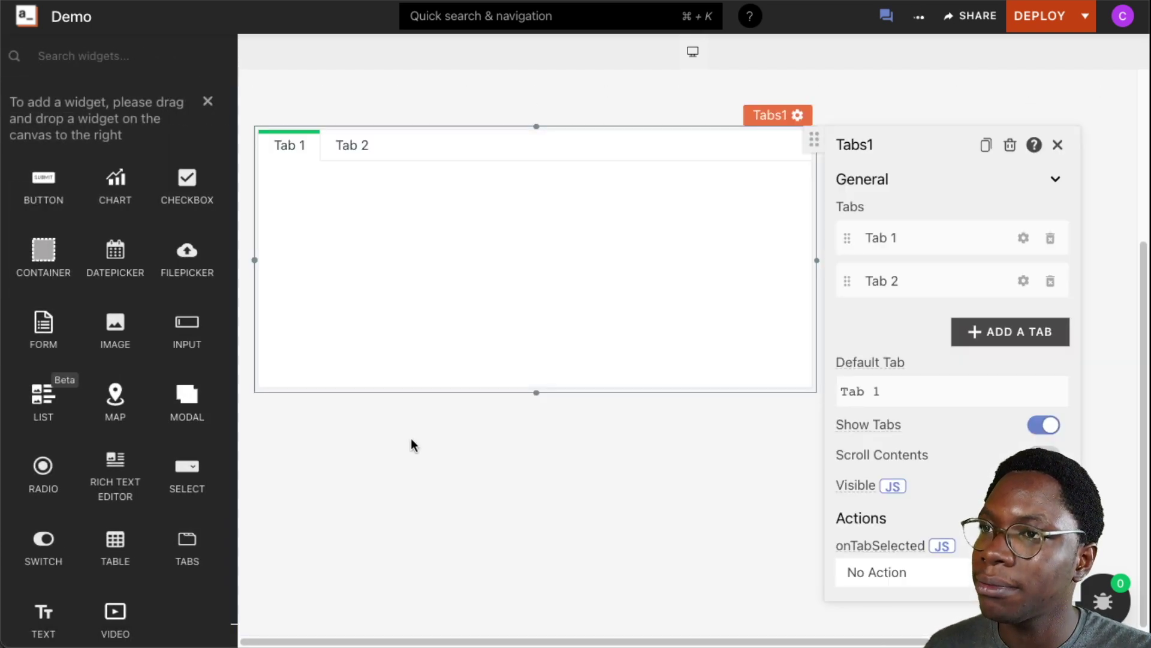
{"action": "scroll", "coordinate": [412, 442], "scroll_direction": "up", "scroll_amount": 2}
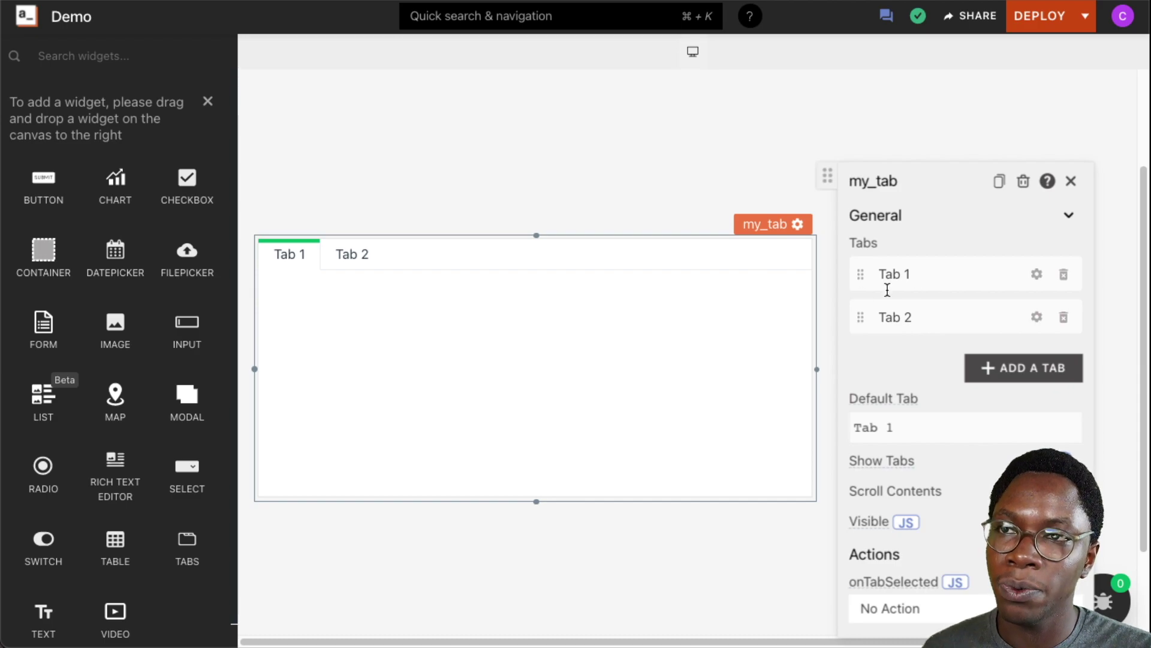
Add Tab 3 to my_tab, rename it Tab 31, and toggle its Visible switch off and back on.
{"action": "left_click", "coordinate": [1020, 367]}
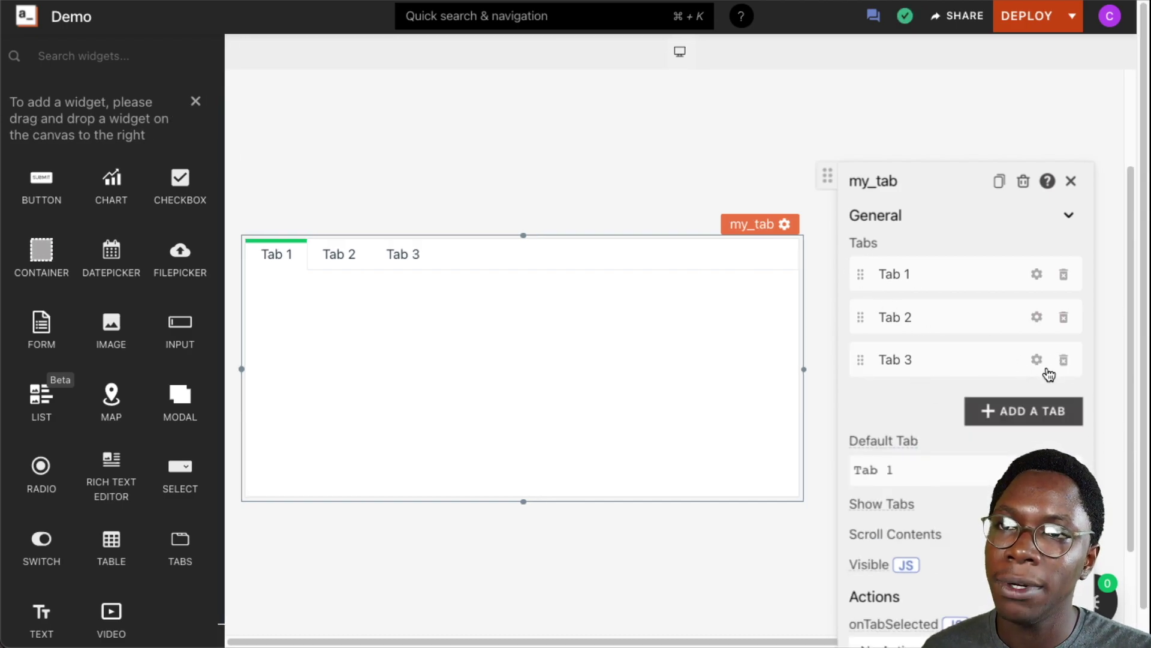
{"action": "left_click", "coordinate": [1037, 362]}
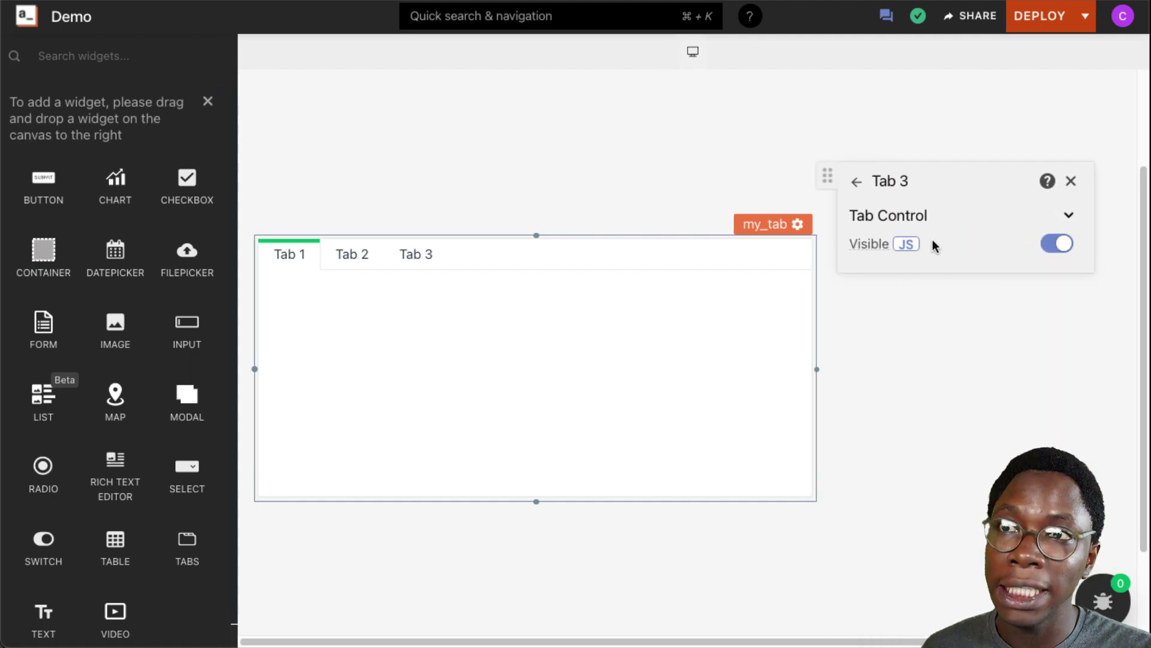
{"action": "left_click", "coordinate": [923, 180]}
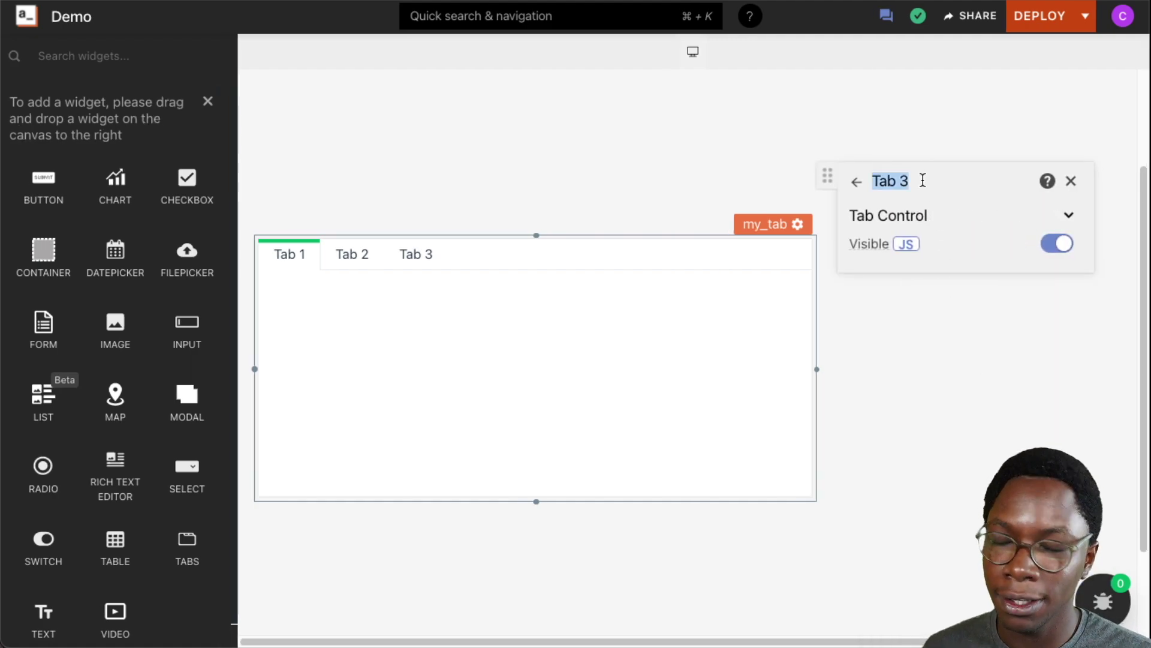
{"action": "left_click", "coordinate": [413, 264]}
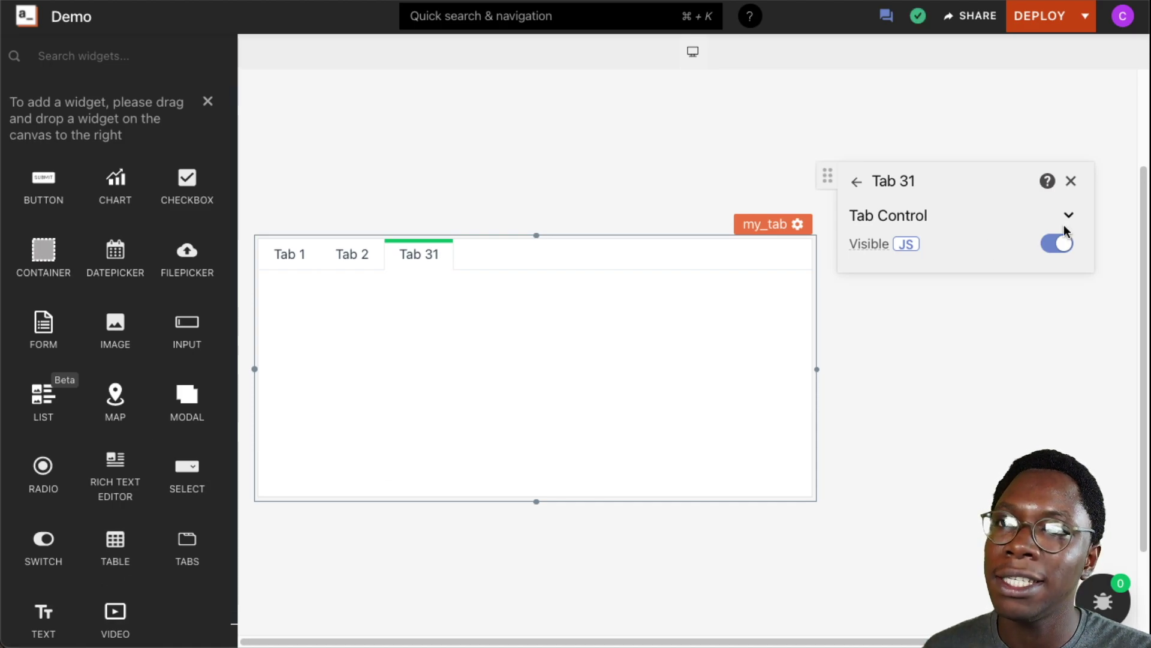
{"action": "left_click", "coordinate": [1057, 244]}
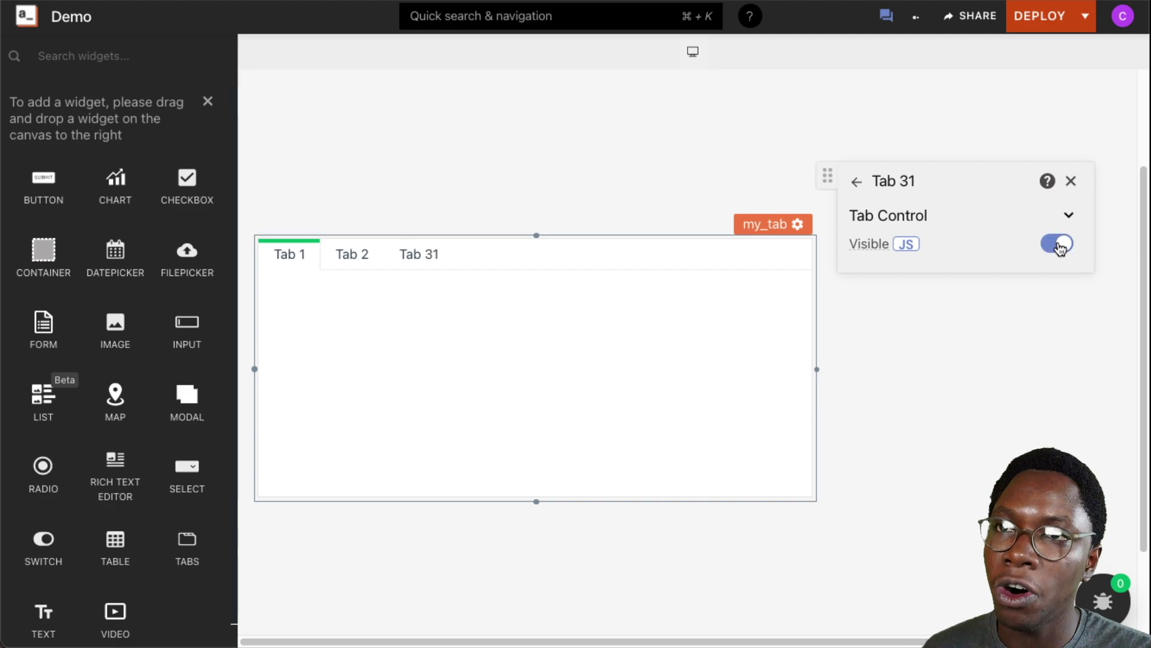
{"action": "left_click", "coordinate": [434, 254]}
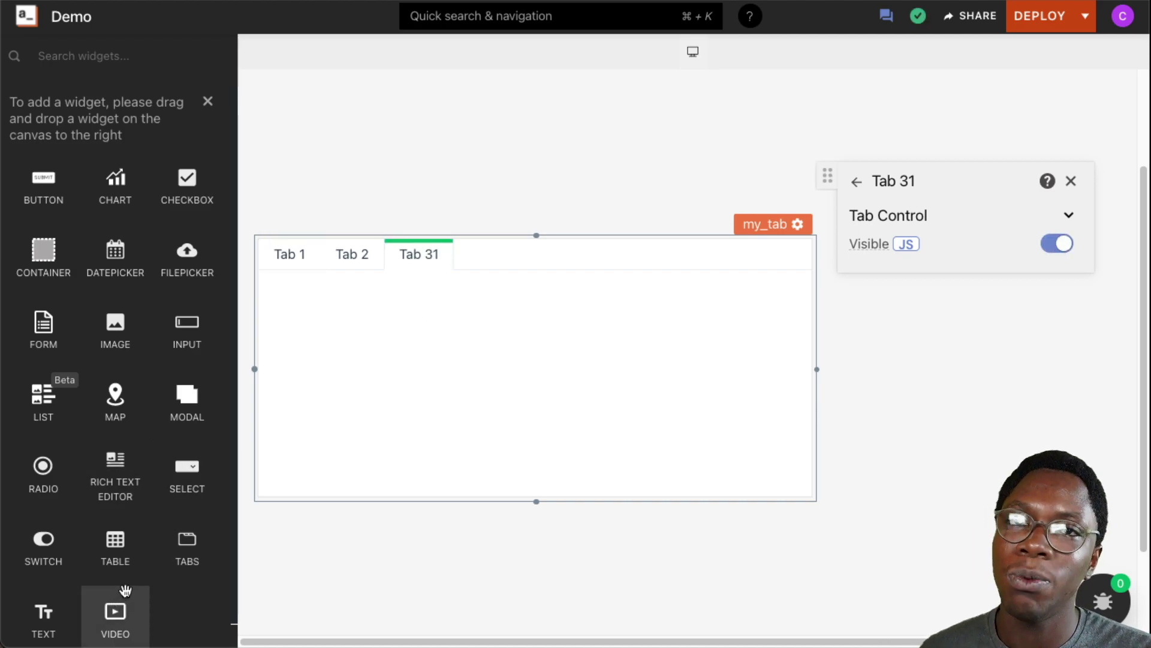
Drop a Text label into Tab 31, check it across tabs, then delete Tab 31 from my_tab.
{"action": "left_click_drag", "start_coordinate": [43, 612], "coordinate": [384, 345]}
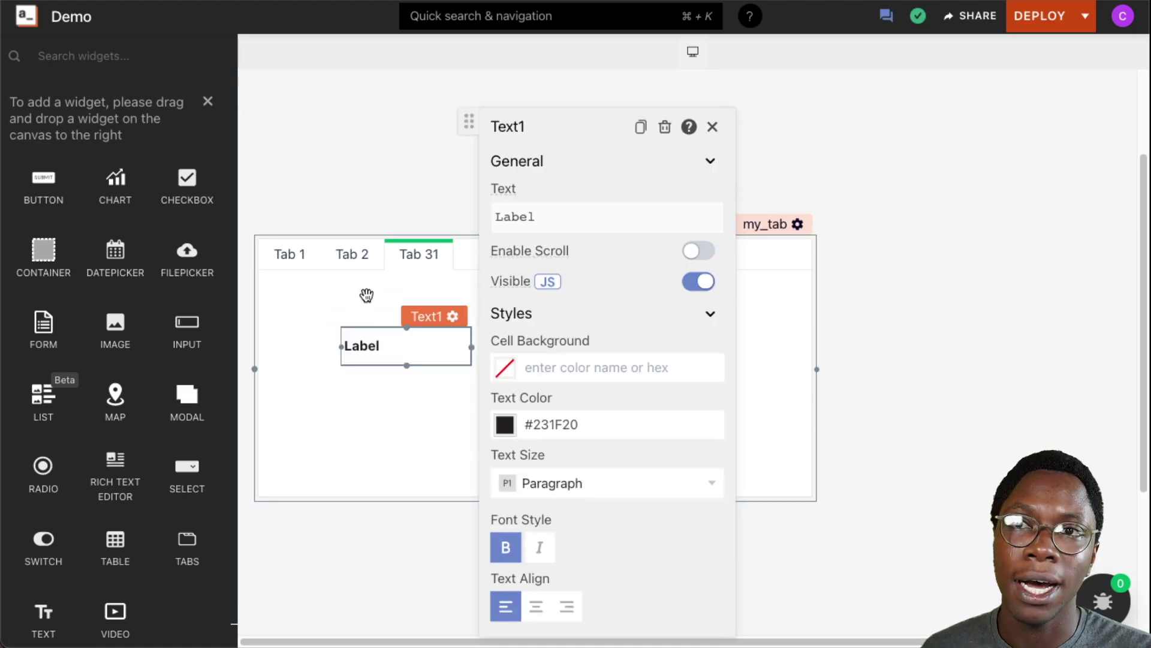
{"action": "left_click", "coordinate": [354, 258]}
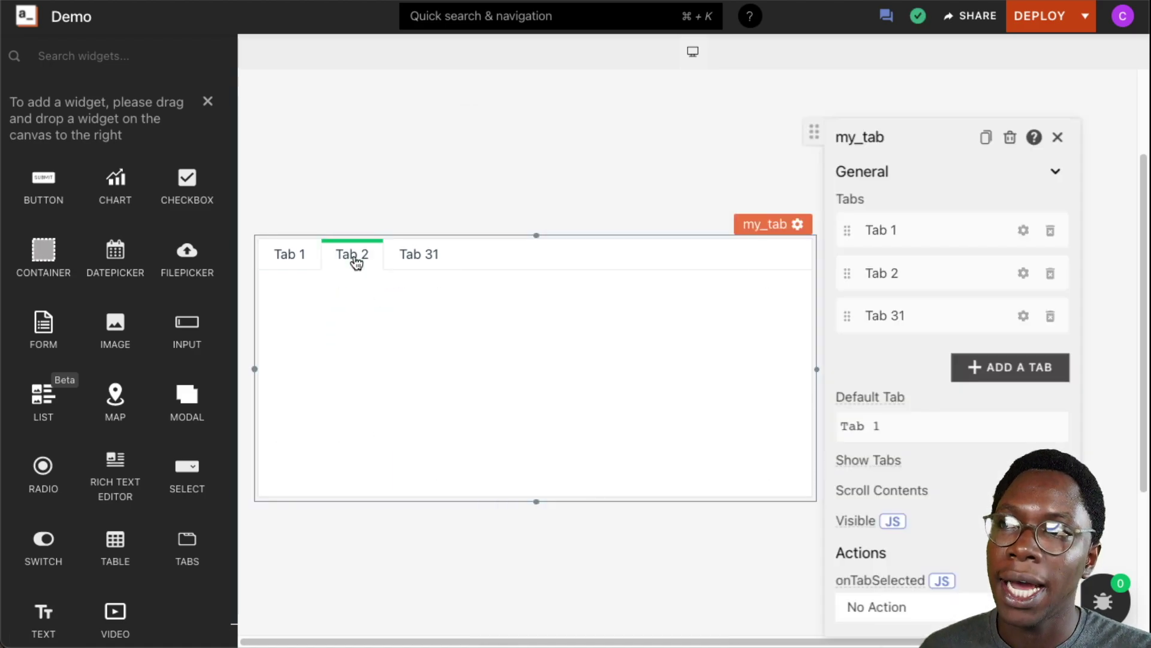
{"action": "left_click", "coordinate": [418, 260]}
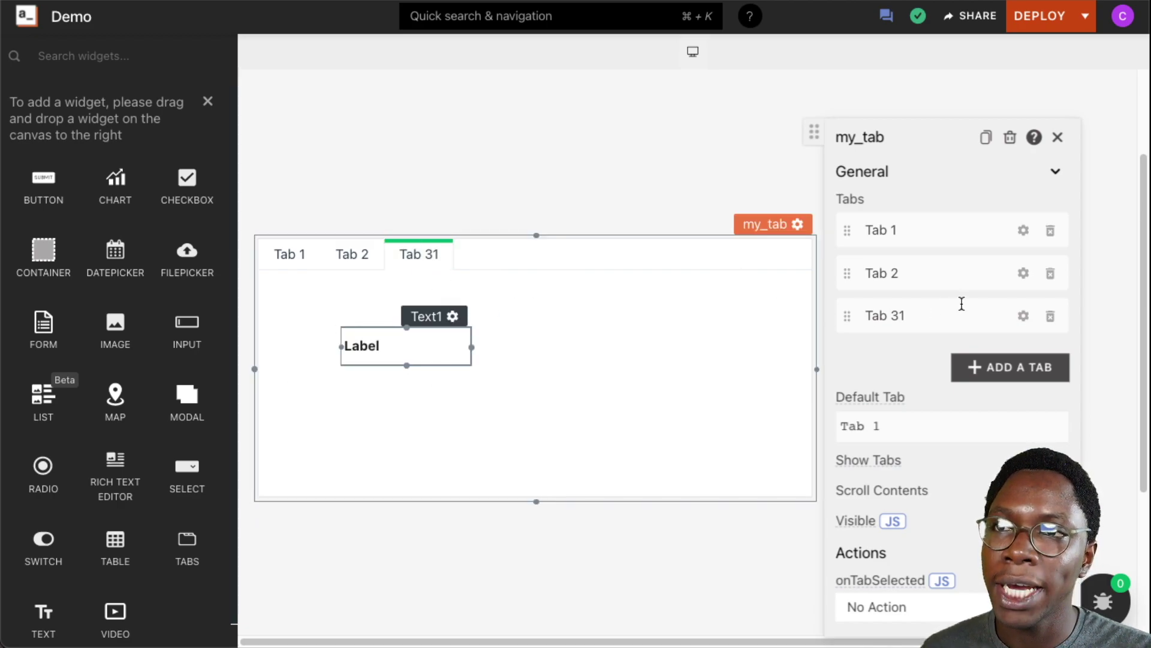
{"action": "left_click", "coordinate": [1050, 317]}
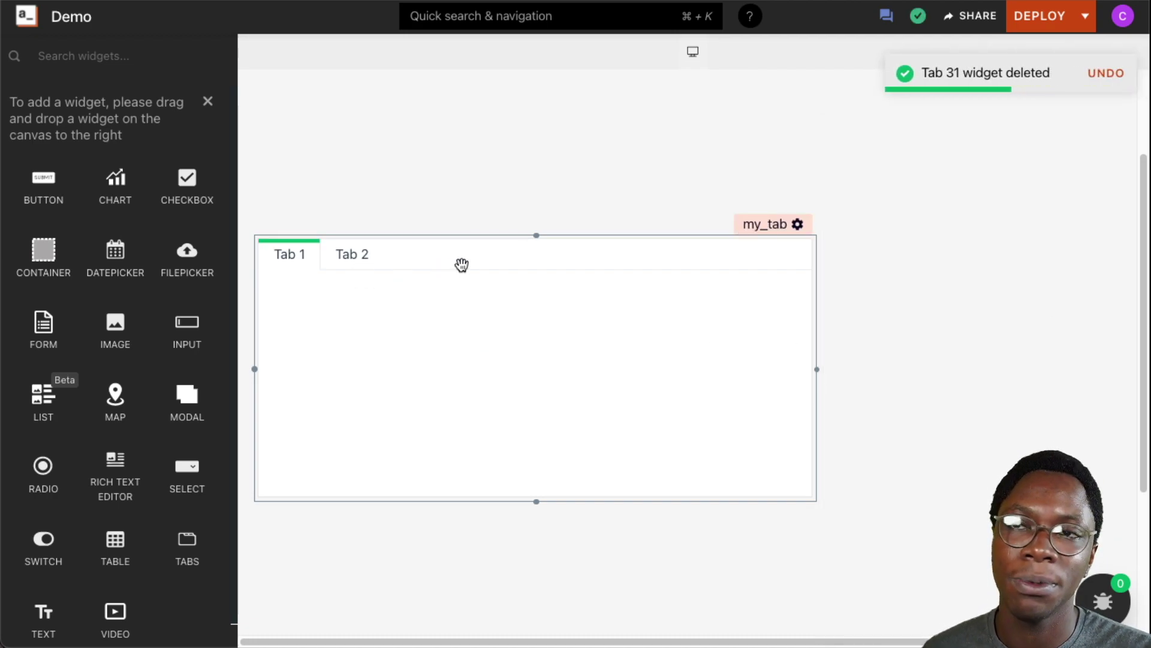
{"action": "left_click", "coordinate": [775, 222]}
Set my_tab's Default Tab field to Tab 2, replacing the {{ binding attempt.
{"action": "left_click", "coordinate": [957, 418]}
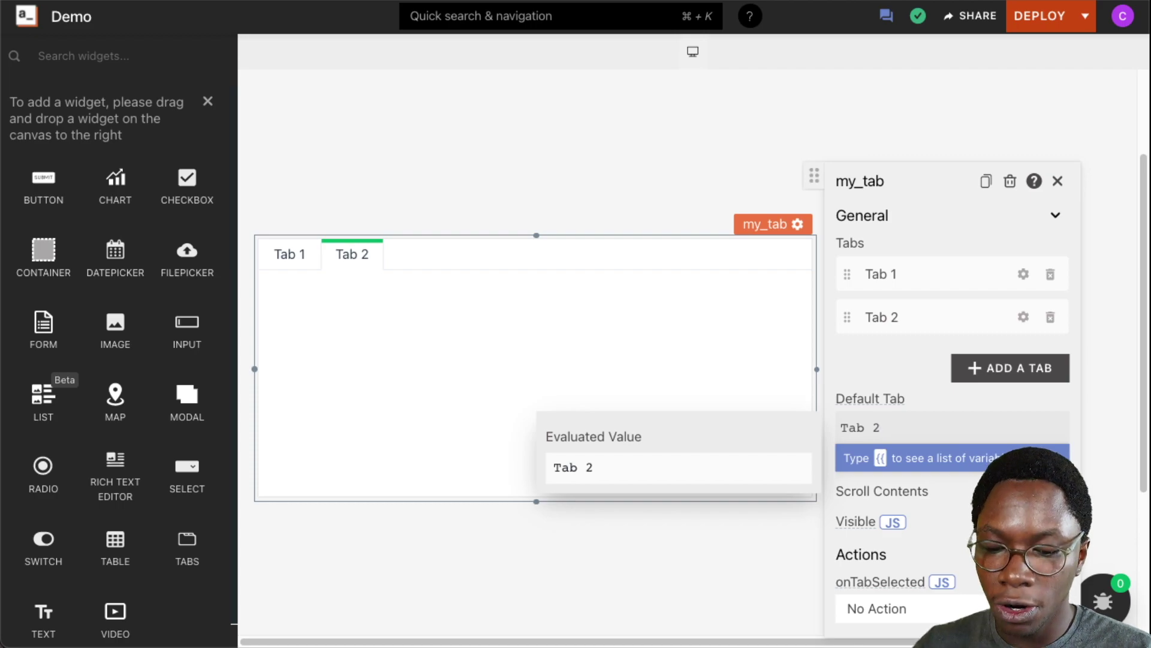
{"action": "key", "text": "BackSpace"}
{"action": "key", "text": "BackSpace"}
{"action": "key", "text": "BackSpace"}
{"action": "key", "text": "BackSpace"}
{"action": "key", "text": "BackSpace"}
{"action": "type", "text": "{"}
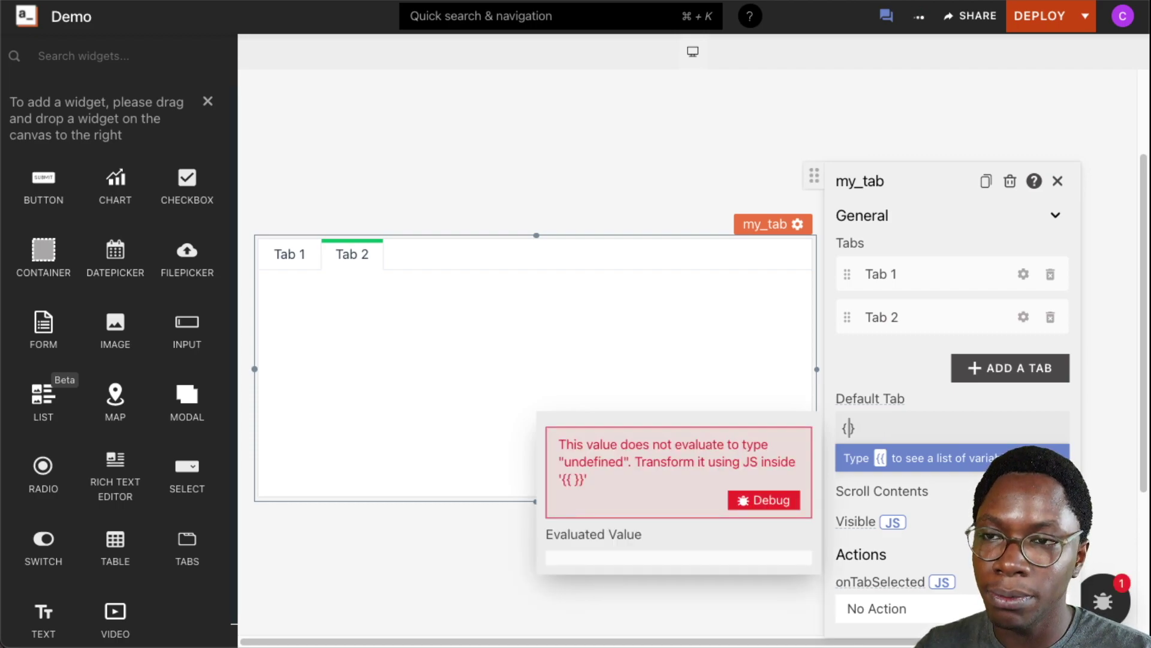
{"action": "type", "text": "{"}
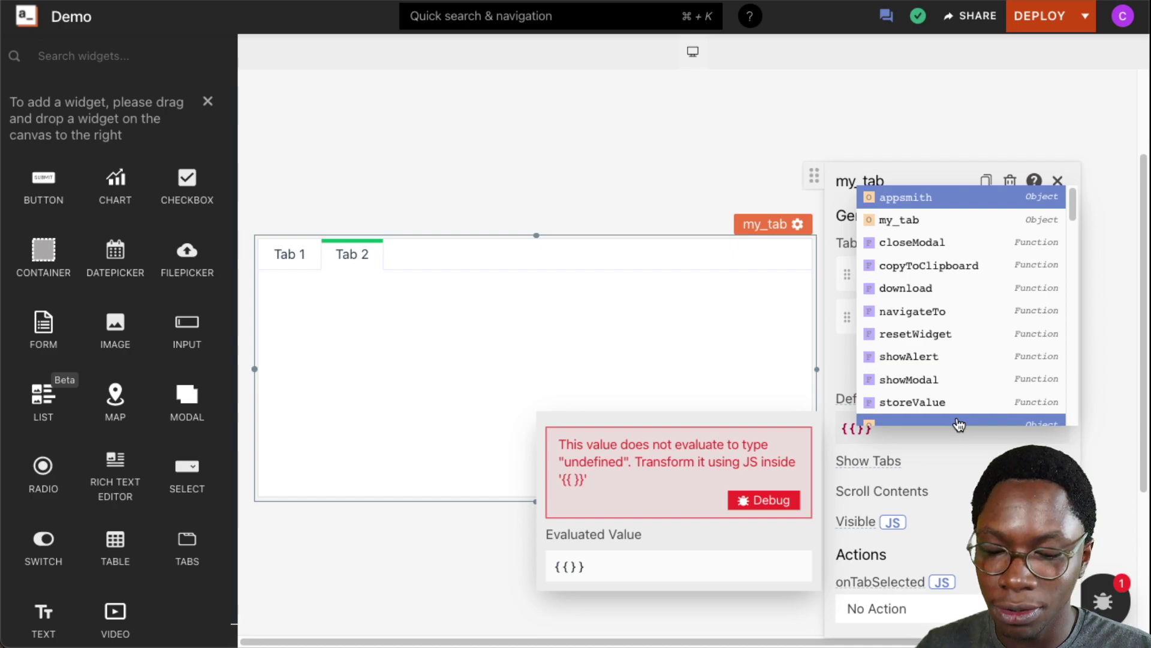
{"action": "left_click", "coordinate": [958, 418]}
{"action": "key", "text": "ctrl+a"}
{"action": "type", "text": "Tab 2"}
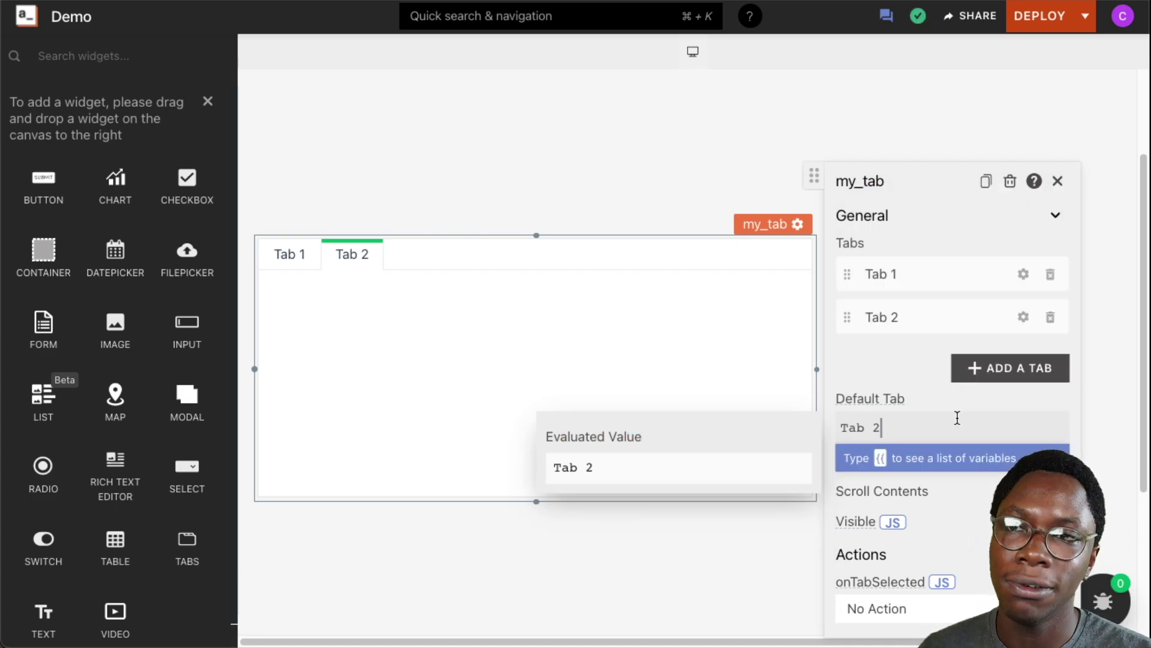
{"action": "left_click", "coordinate": [904, 492]}
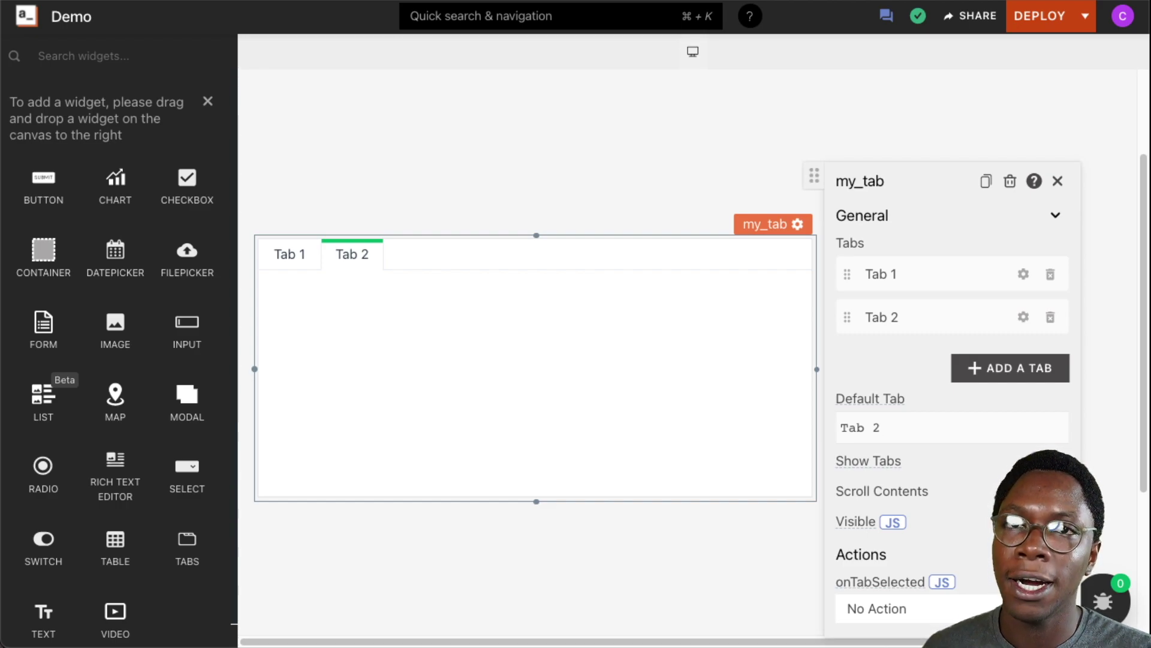
{"action": "left_click", "coordinate": [293, 263]}
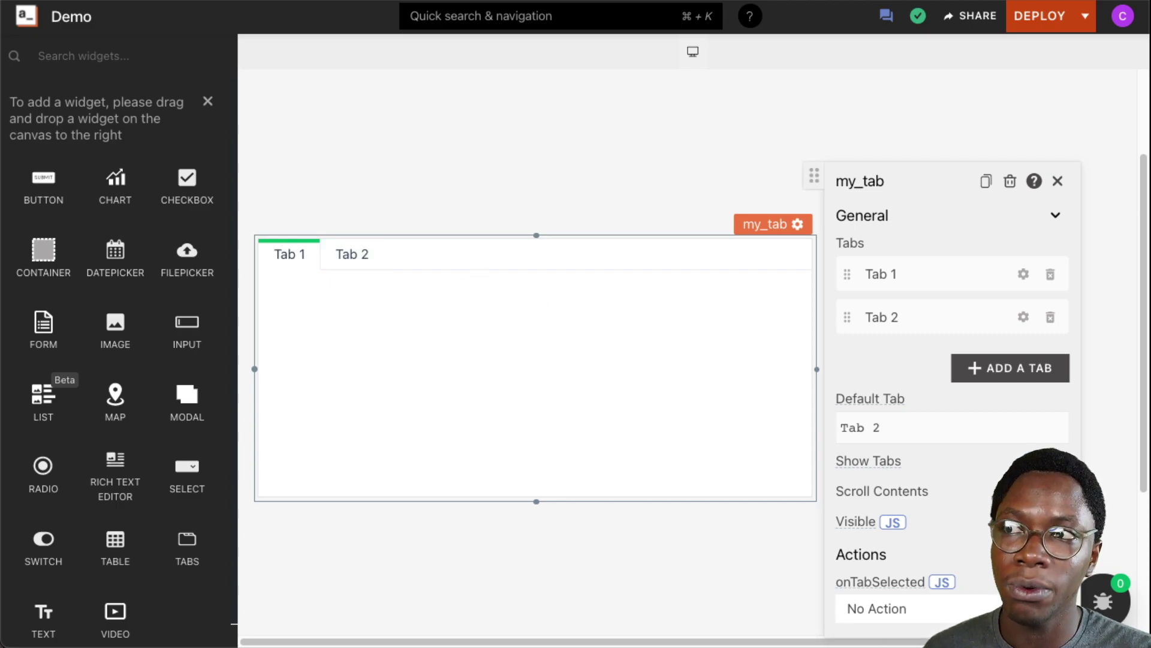
{"action": "left_click", "coordinate": [1055, 460]}
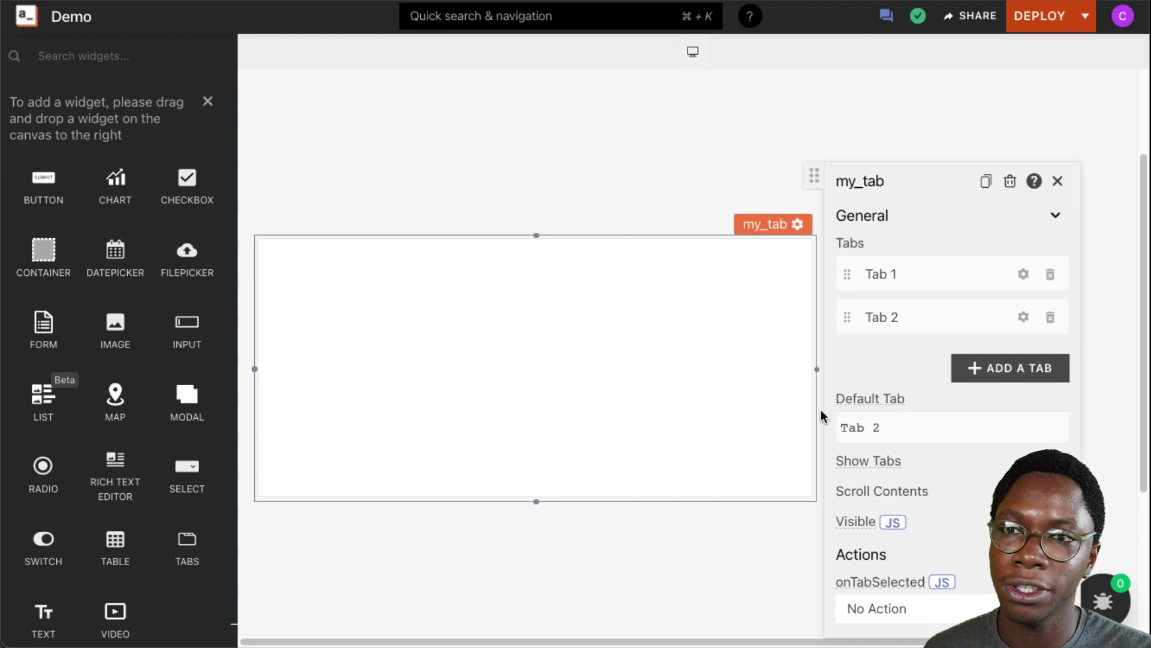
{"action": "left_click", "coordinate": [1055, 460]}
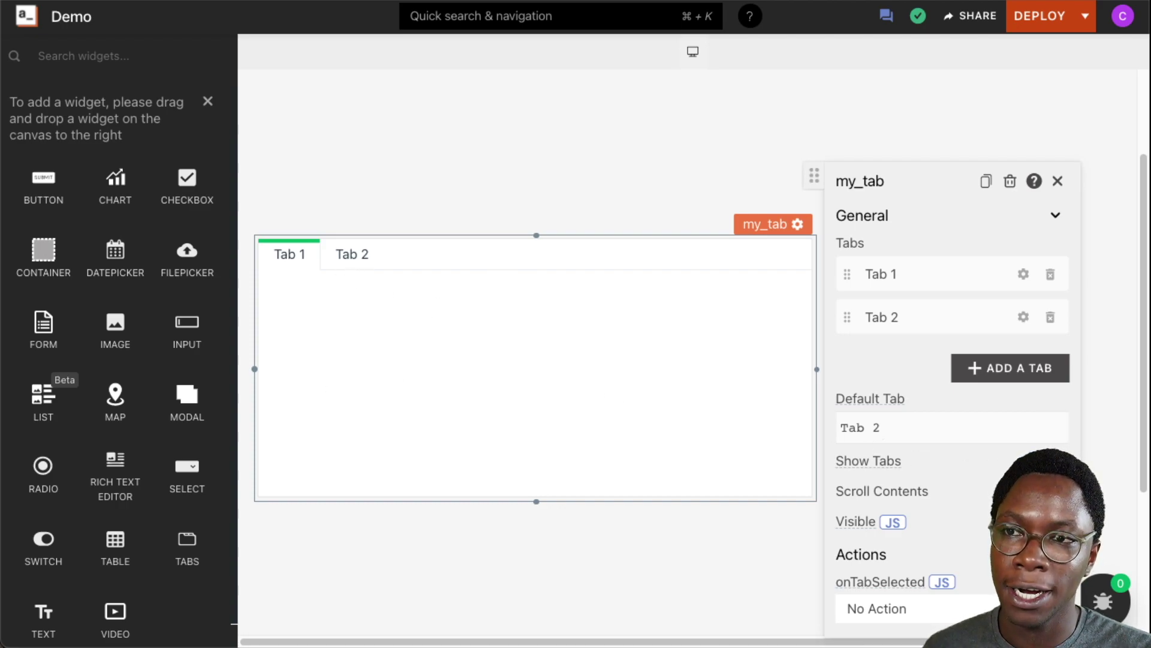
{"action": "left_click", "coordinate": [1056, 460]}
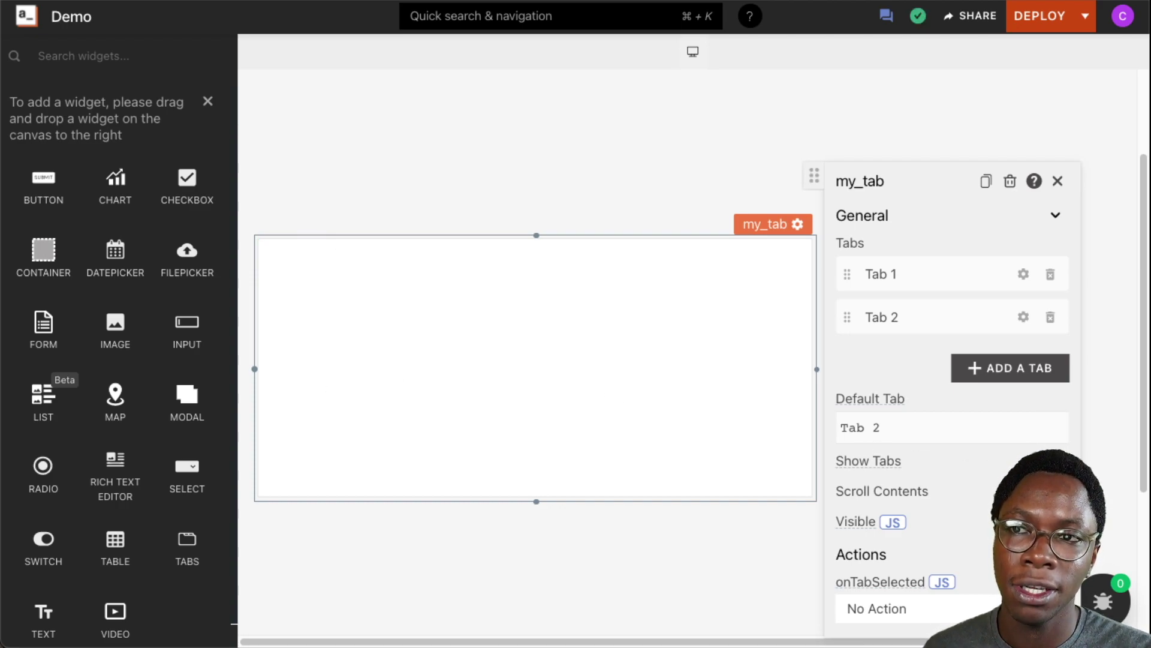
{"action": "left_click", "coordinate": [953, 416]}
{"action": "left_click_drag", "start_coordinate": [954, 416], "coordinate": [798, 419]}
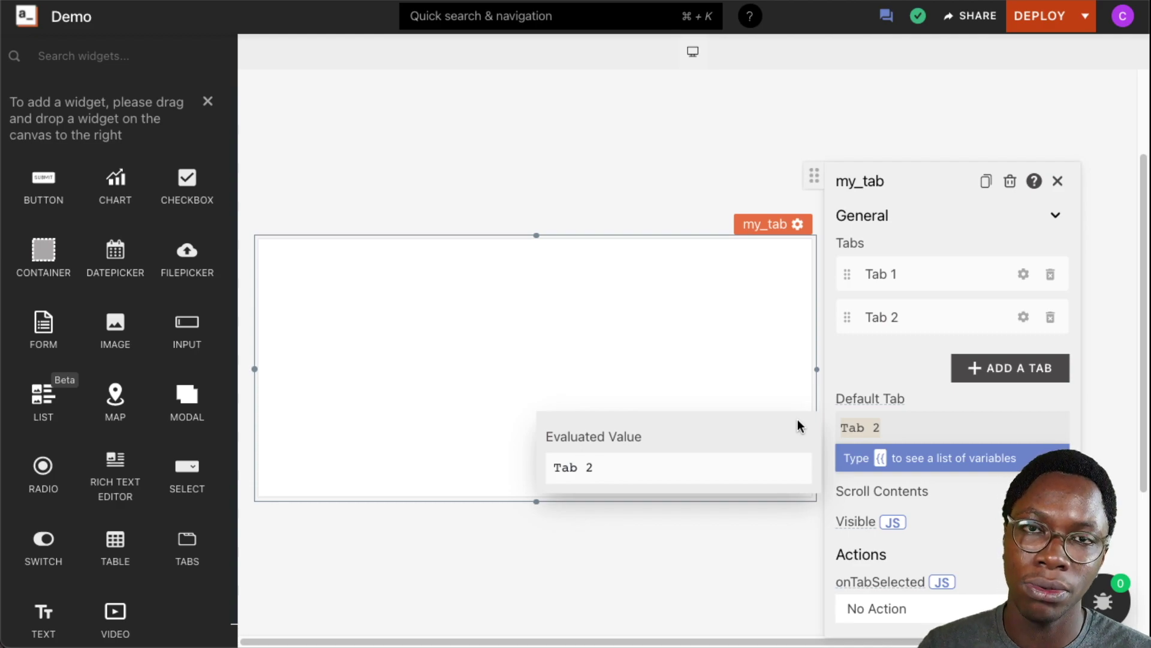
{"action": "left_click", "coordinate": [920, 620]}
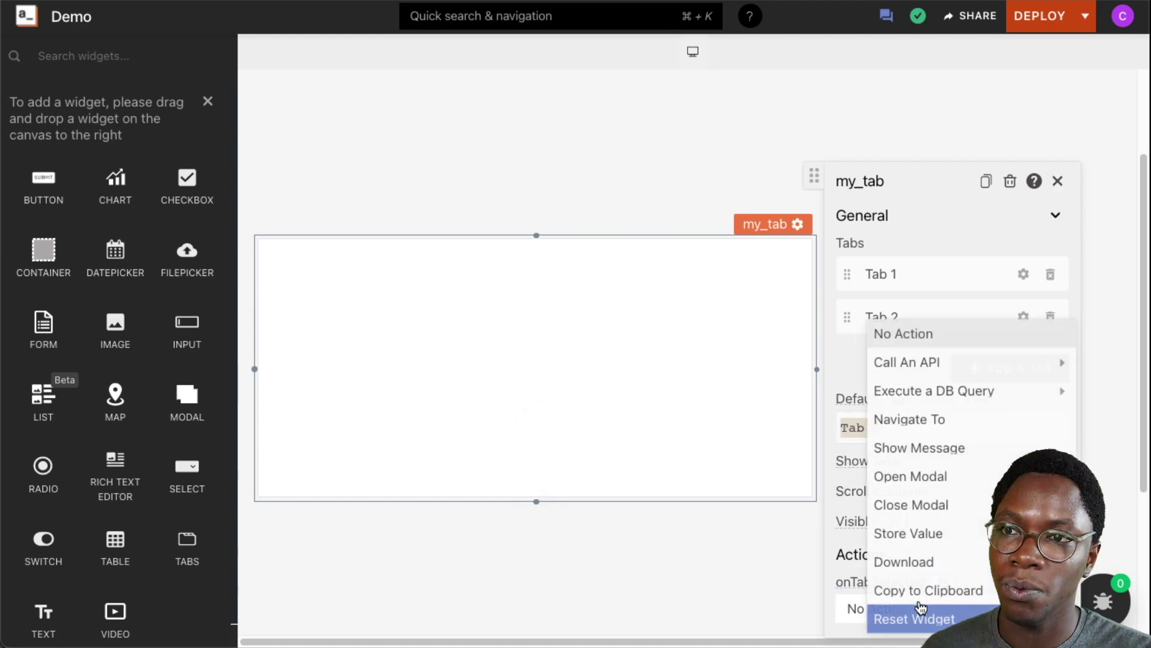
{"action": "left_click", "coordinate": [826, 474]}
{"action": "left_click", "coordinate": [1056, 461]}
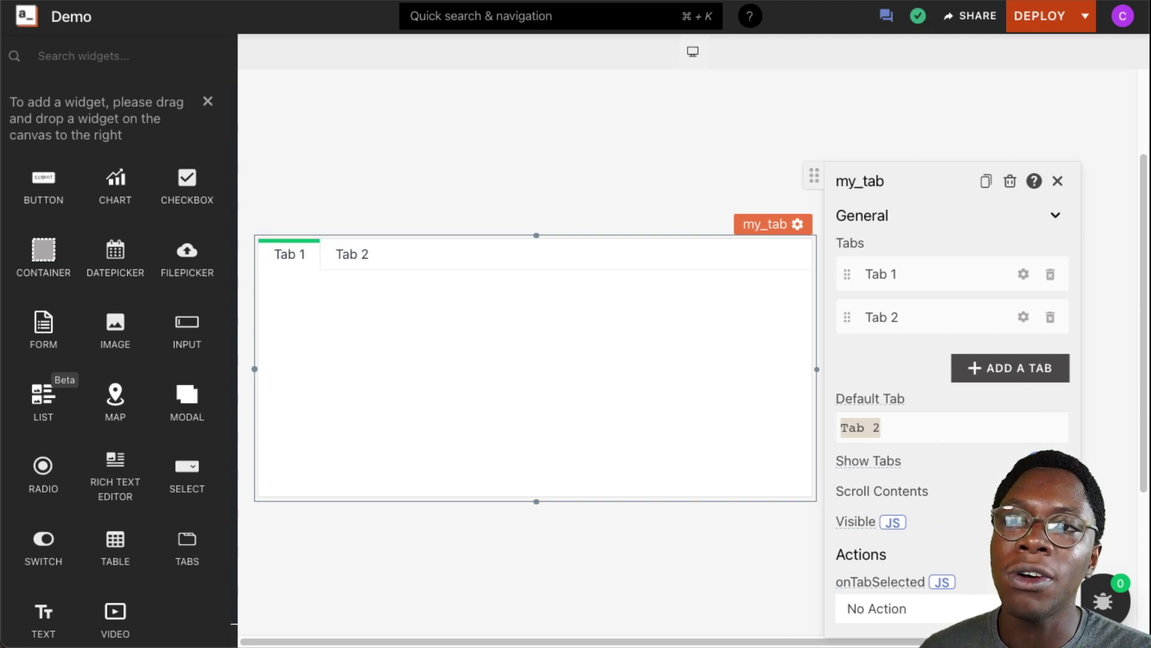
{"action": "left_click", "coordinate": [1057, 491]}
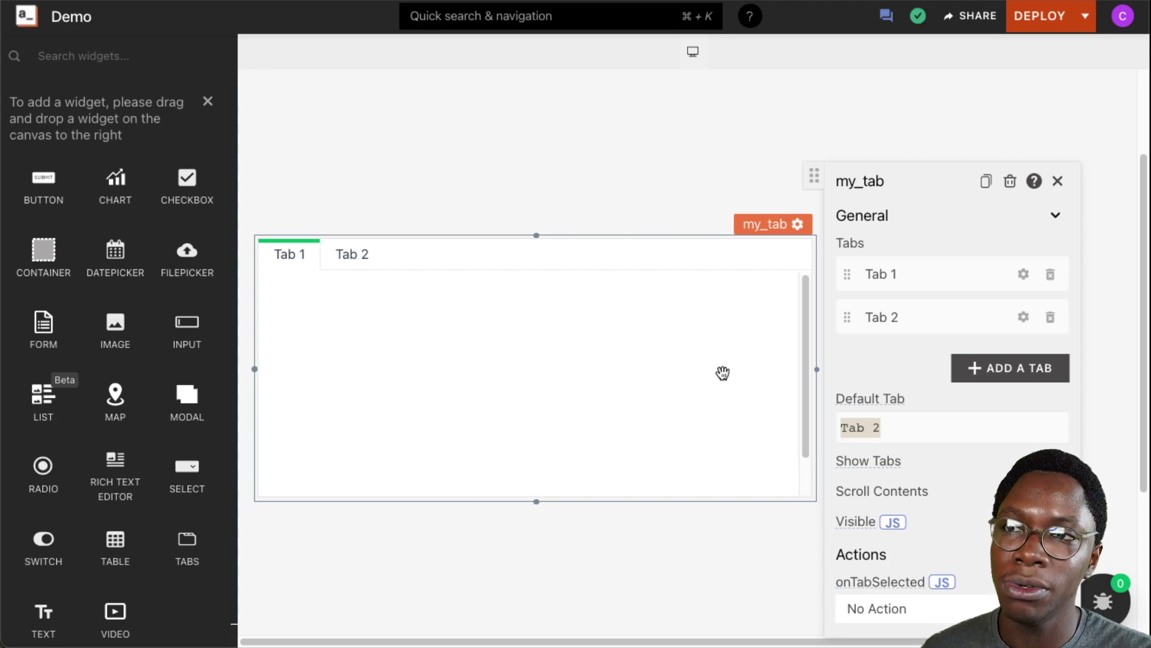
{"action": "scroll", "coordinate": [723, 373], "scroll_direction": "down", "scroll_amount": 3}
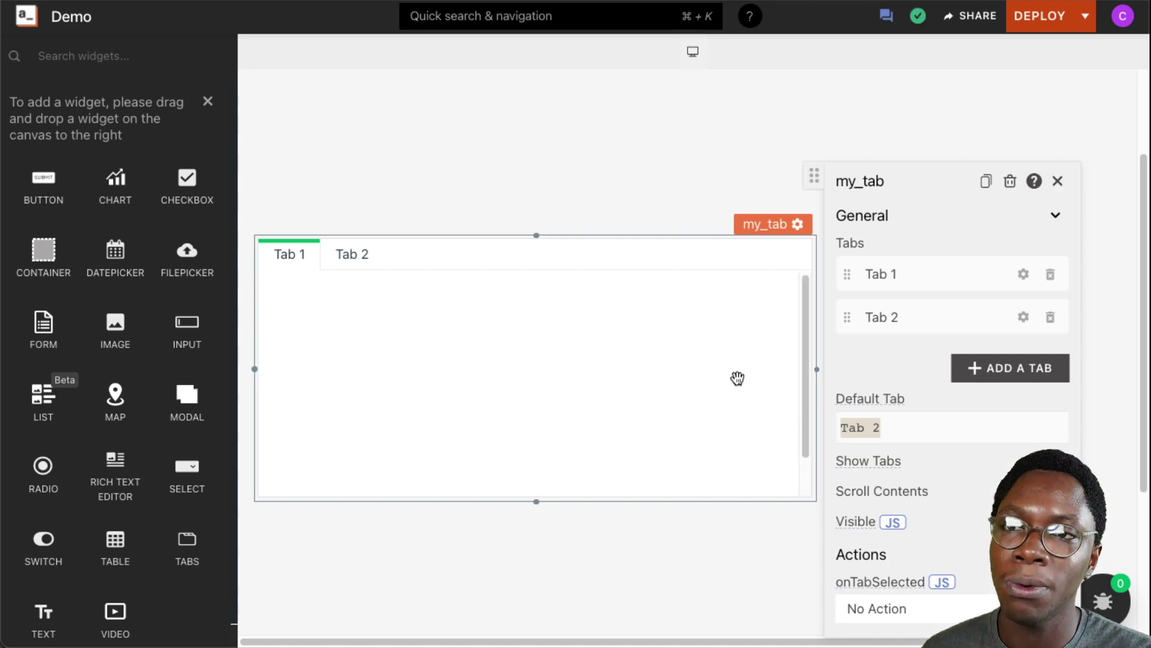
{"action": "left_click", "coordinate": [1056, 491]}
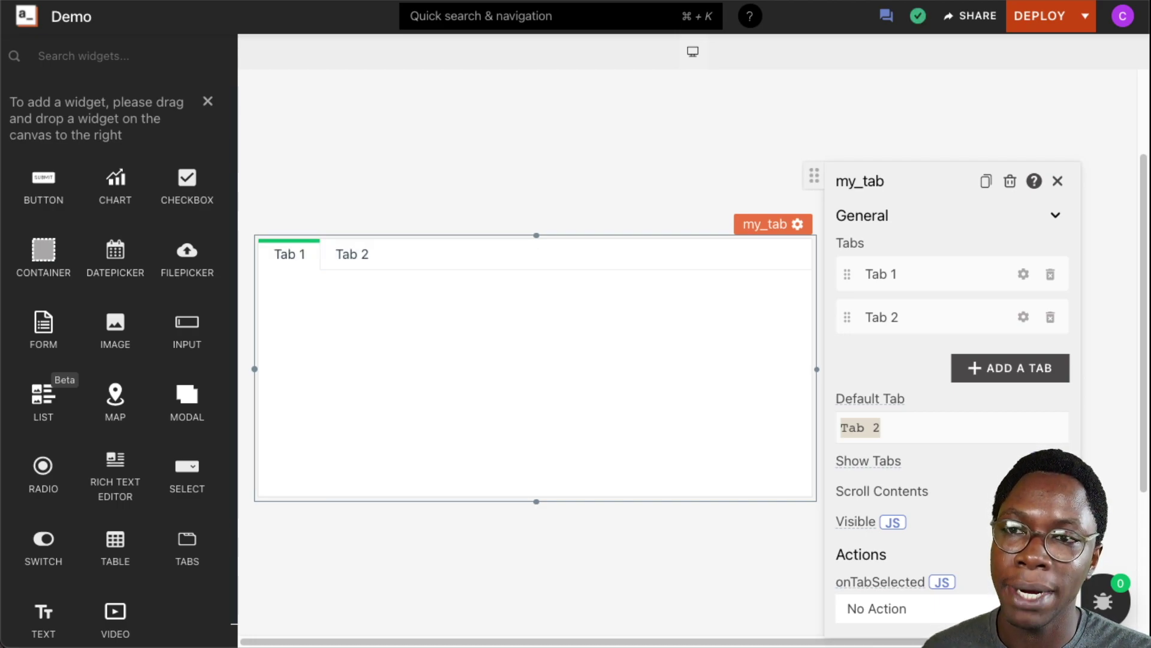
{"action": "left_click", "coordinate": [893, 522]}
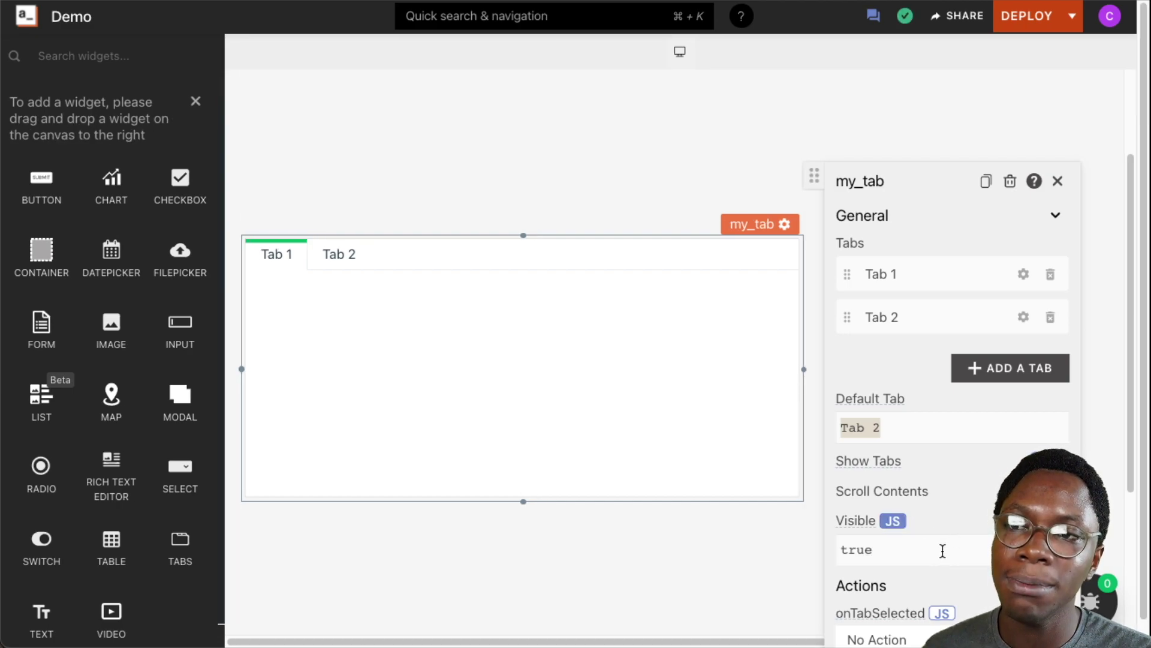
{"action": "left_click", "coordinate": [852, 547]}
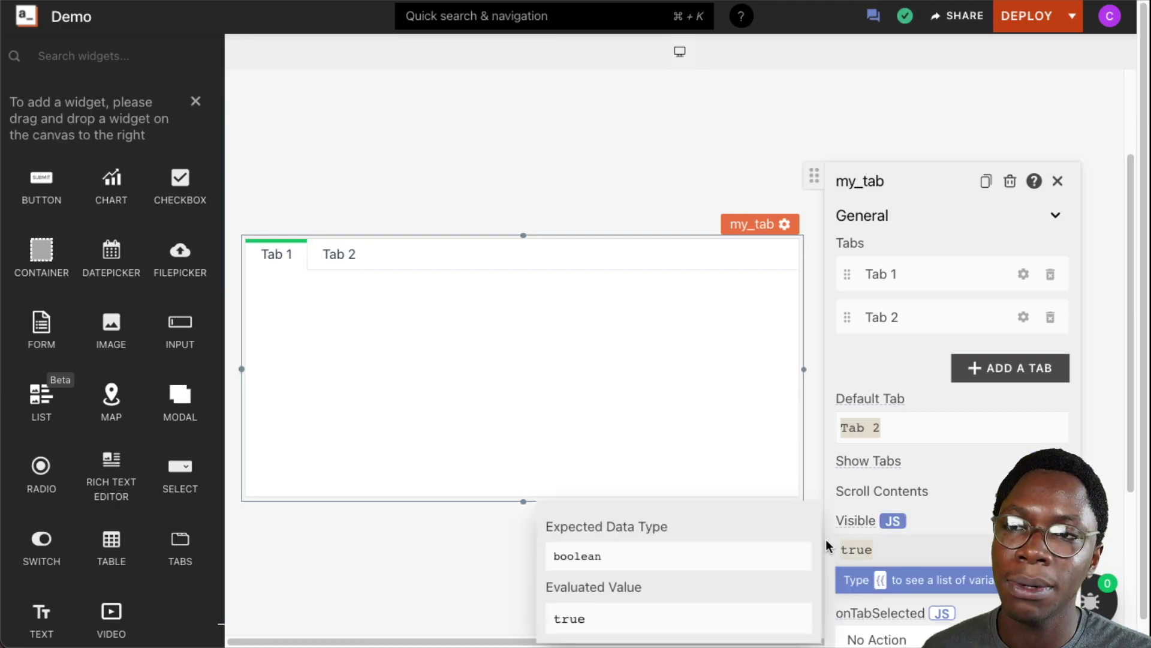
{"action": "left_click", "coordinate": [893, 520]}
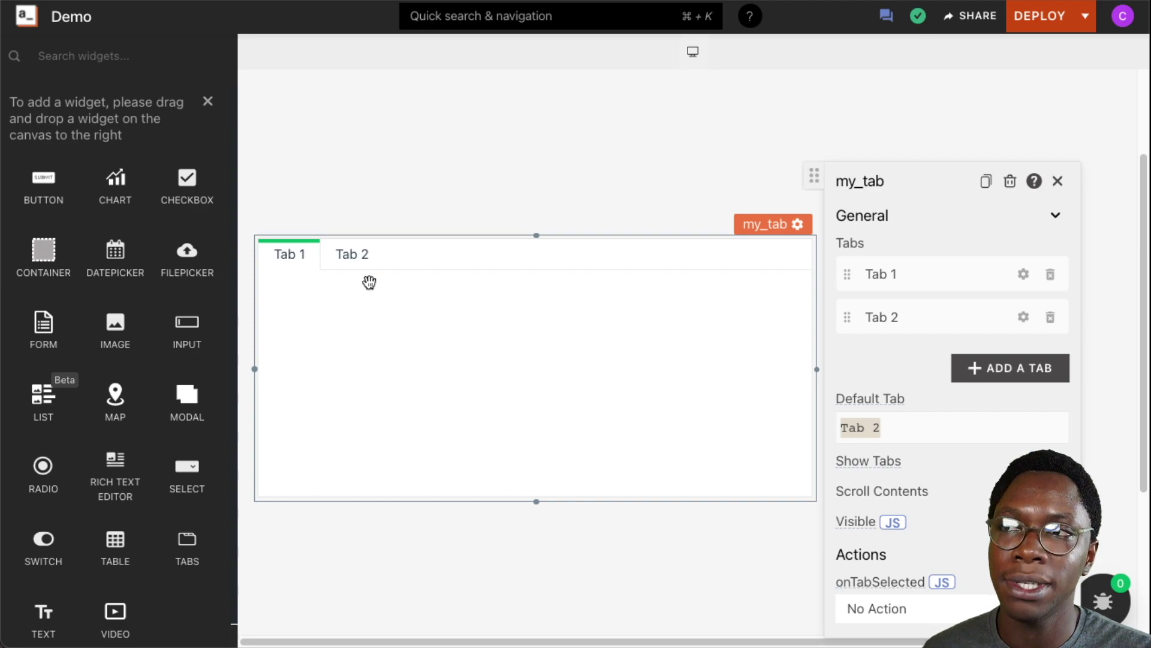
Preview Tab 2 and Tab 1, turn onTabSelected into a JS expression with {{, then deselect my_tab.
{"action": "left_click", "coordinate": [352, 262]}
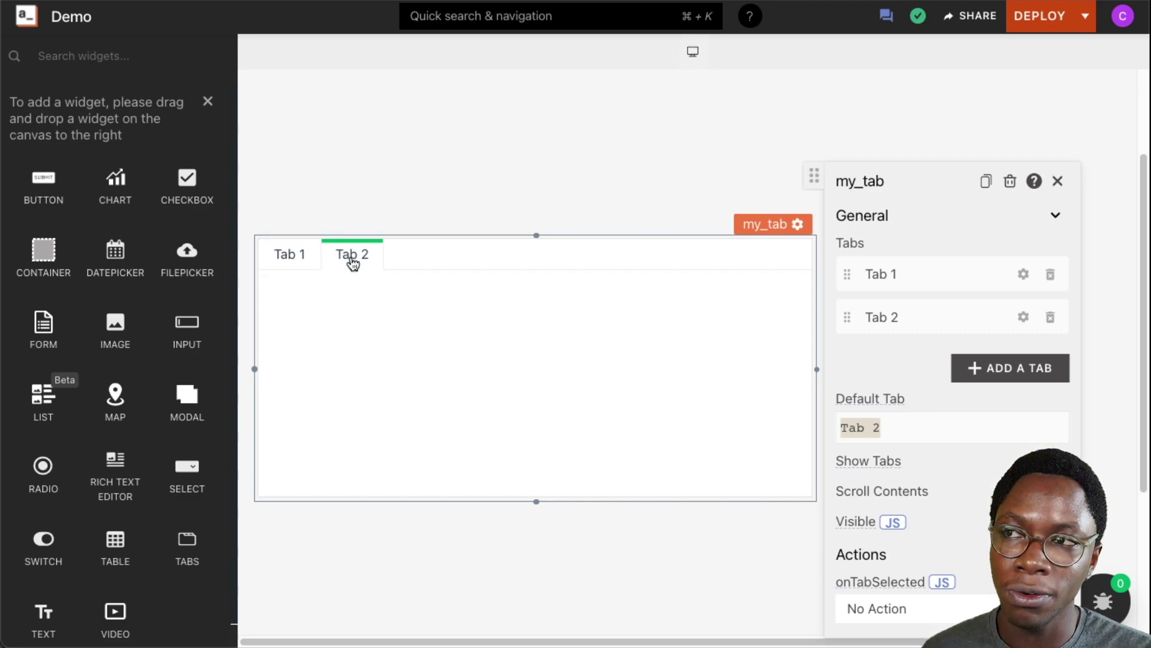
{"action": "left_click", "coordinate": [278, 256]}
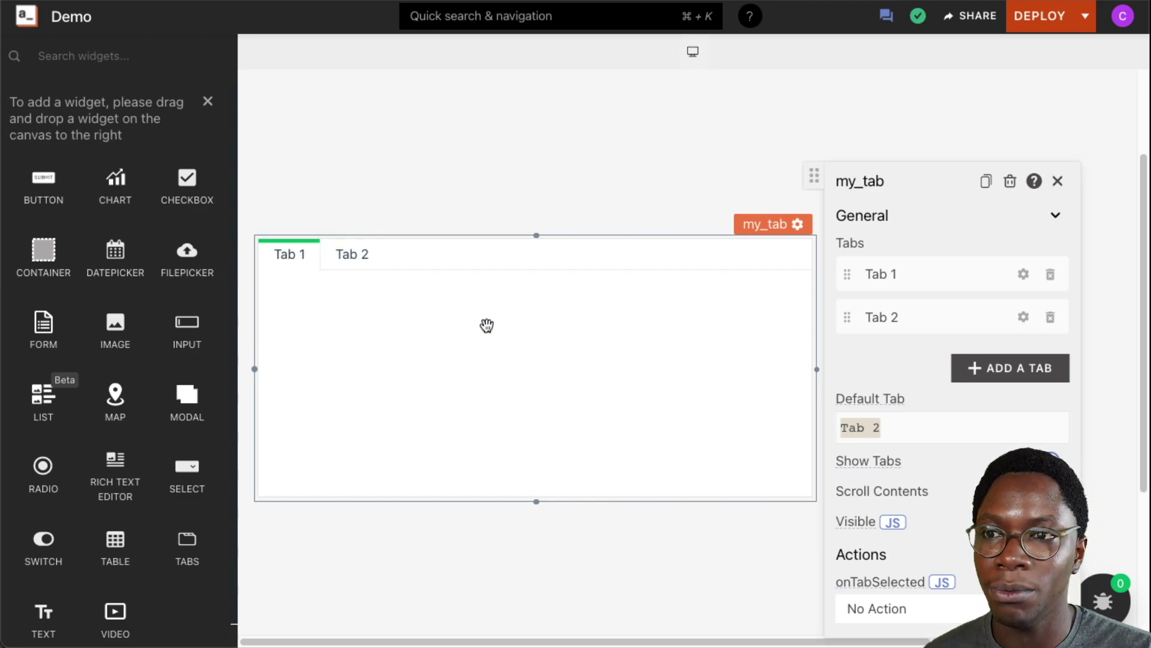
{"action": "left_click", "coordinate": [919, 609]}
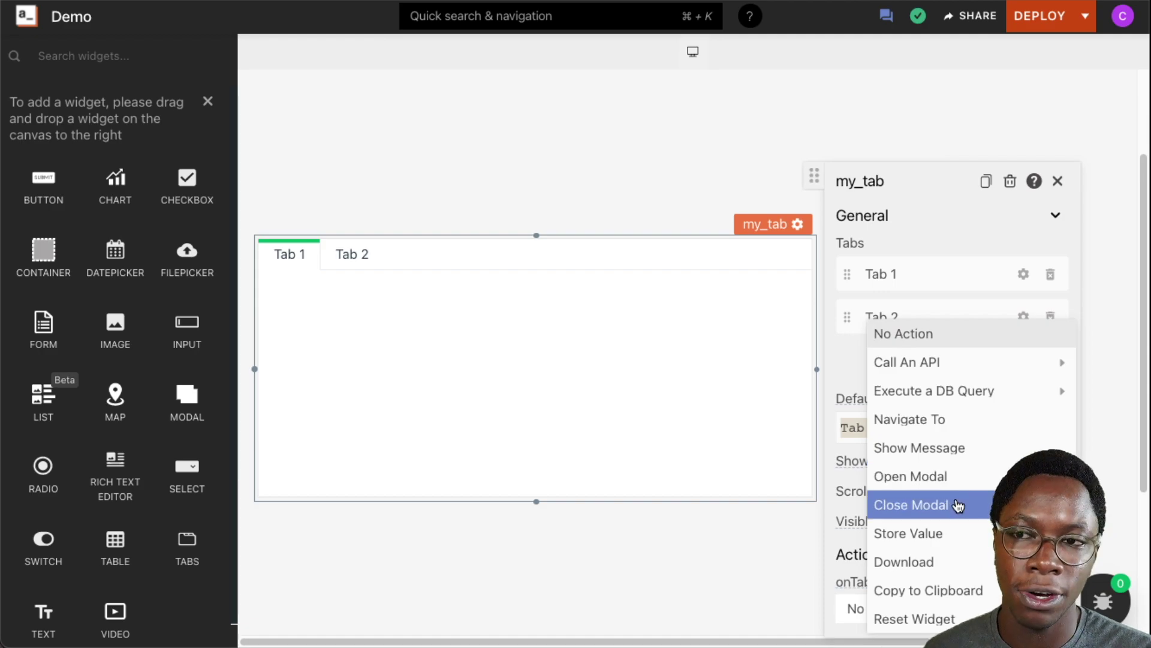
{"action": "left_click", "coordinate": [839, 581]}
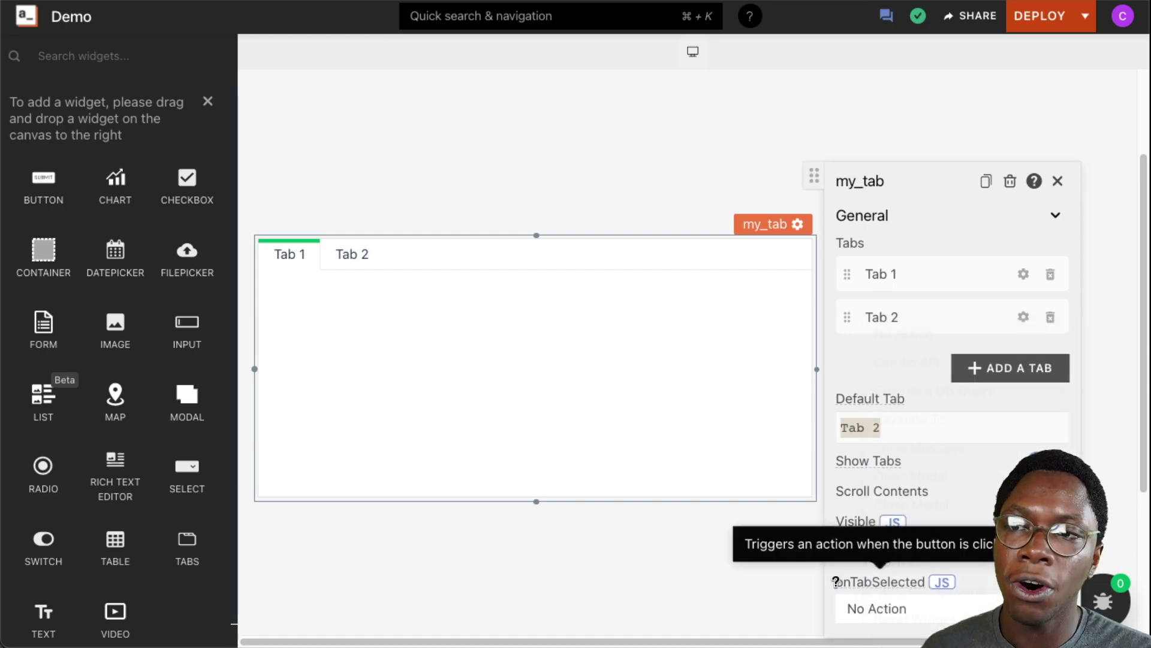
{"action": "left_click", "coordinate": [942, 581]}
{"action": "type", "text": "{{"}
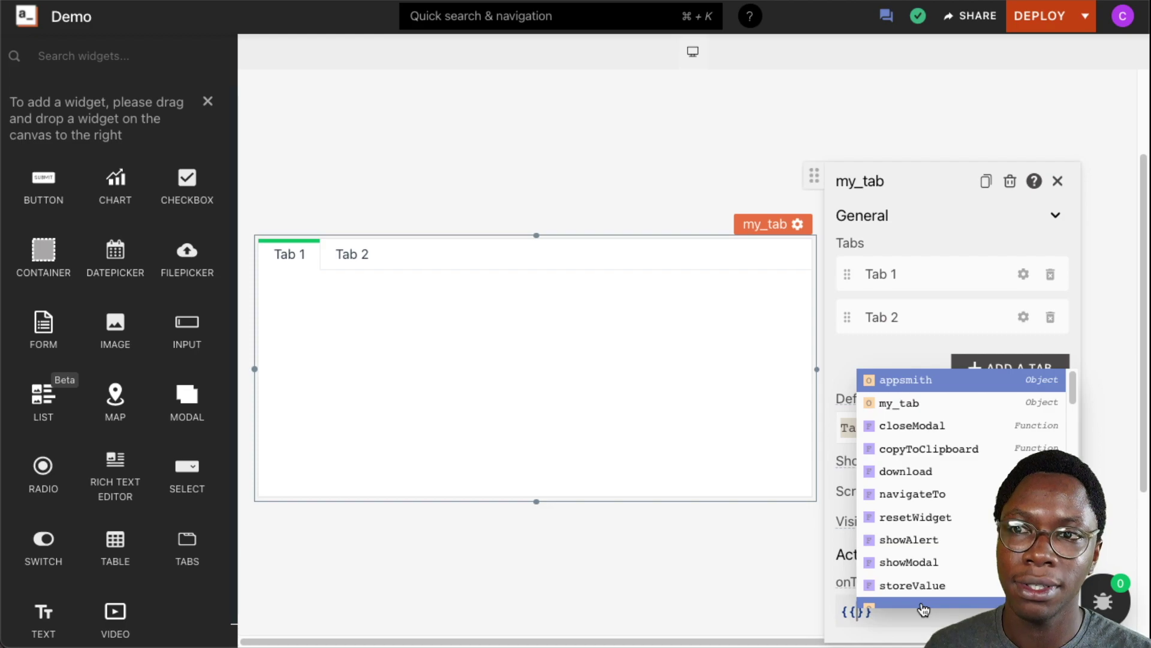
{"action": "left_click", "coordinate": [795, 556]}
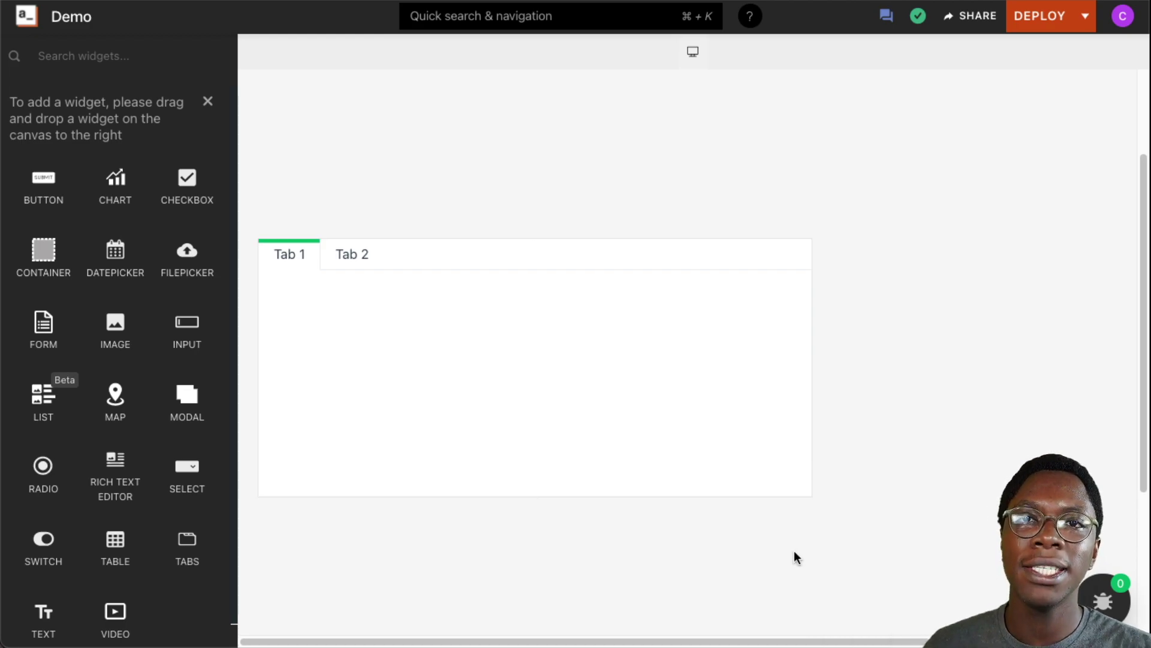